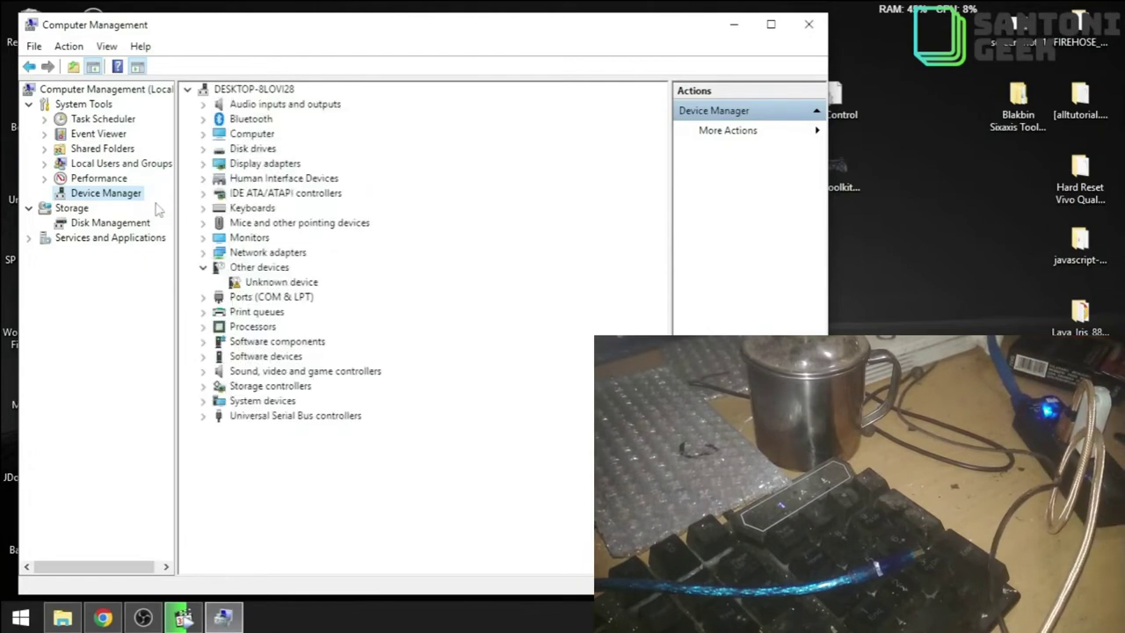
Minimize Computer Management, then start the ScpToolkit setup and skip the prerequisites installation.
click(201, 122)
click(203, 120)
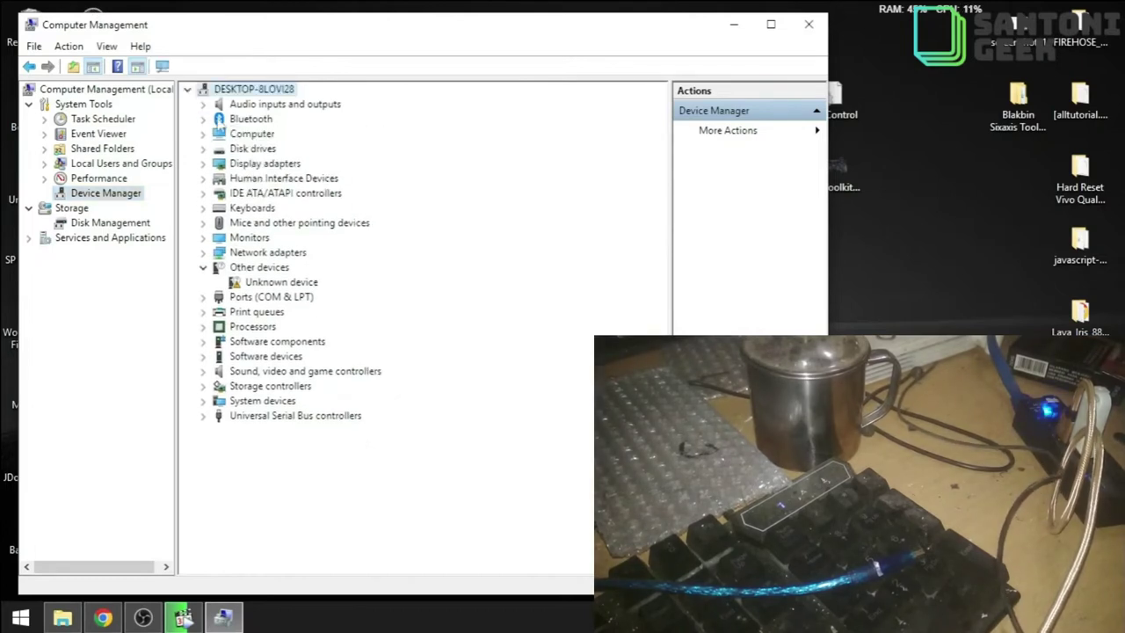
click(743, 27)
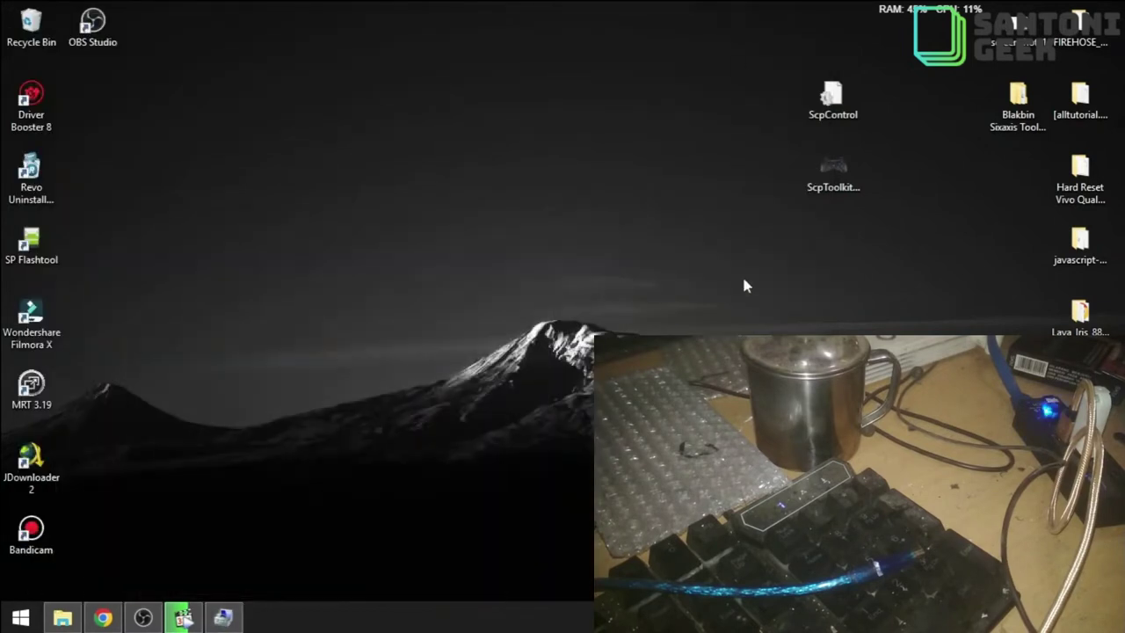
double_click(843, 183)
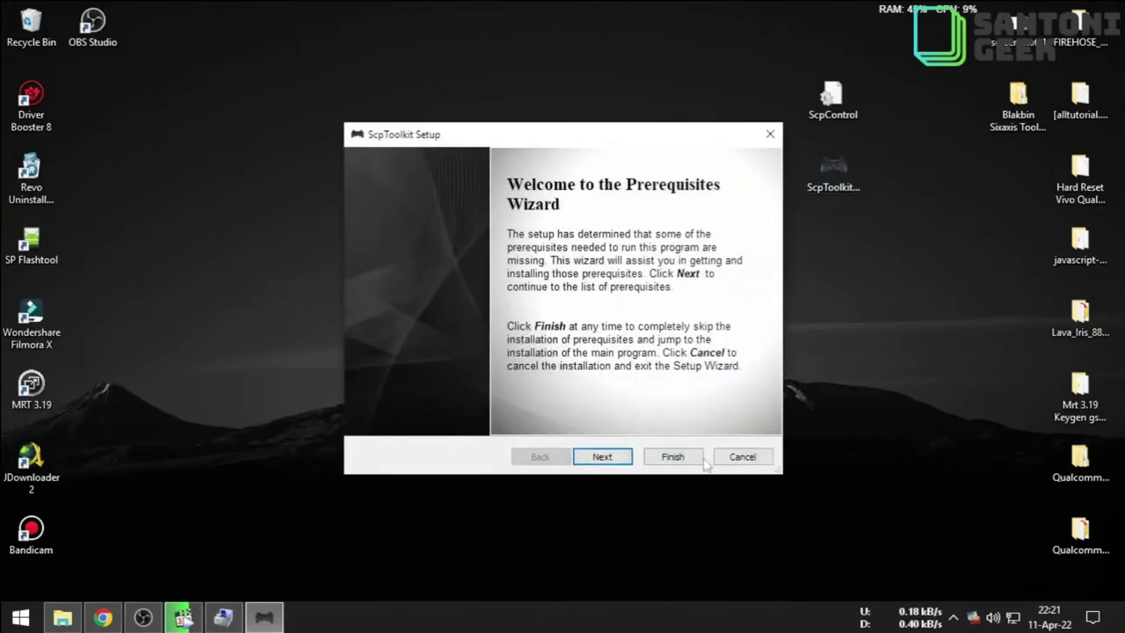
click(605, 458)
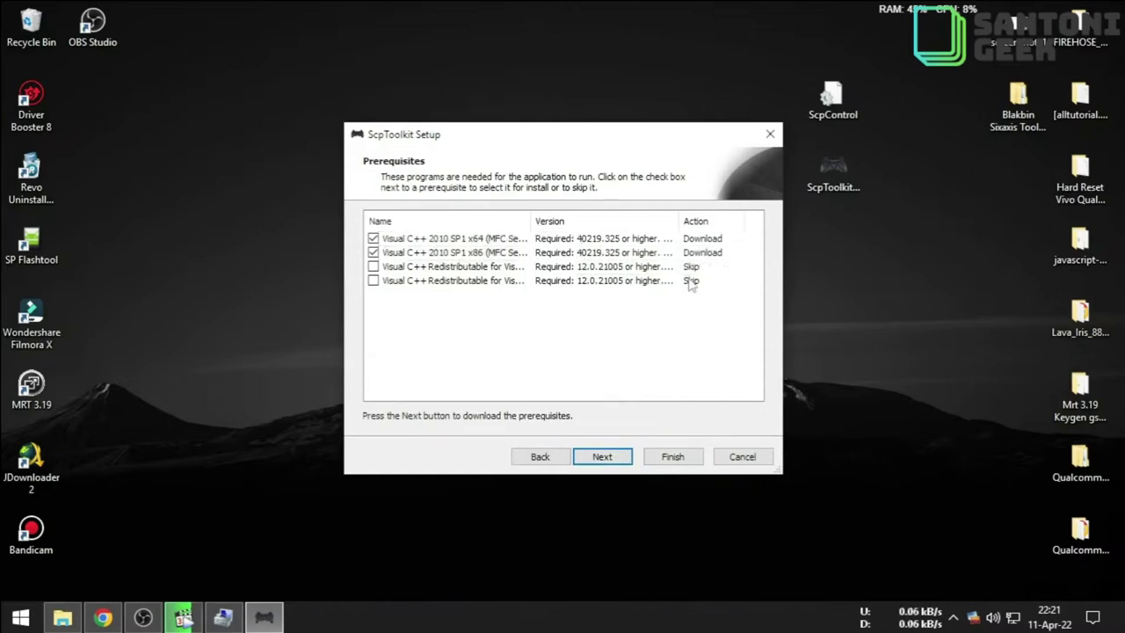
click(686, 455)
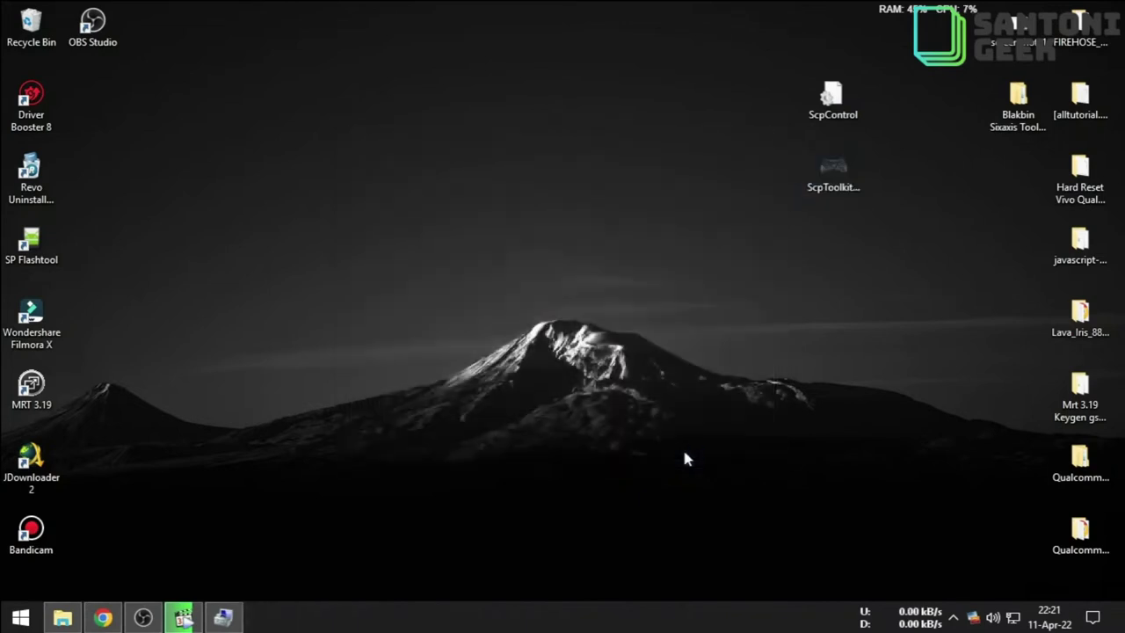
Accept the license terms, install ScpToolkit with the preselected features and run its driver installer.
click(398, 432)
click(690, 506)
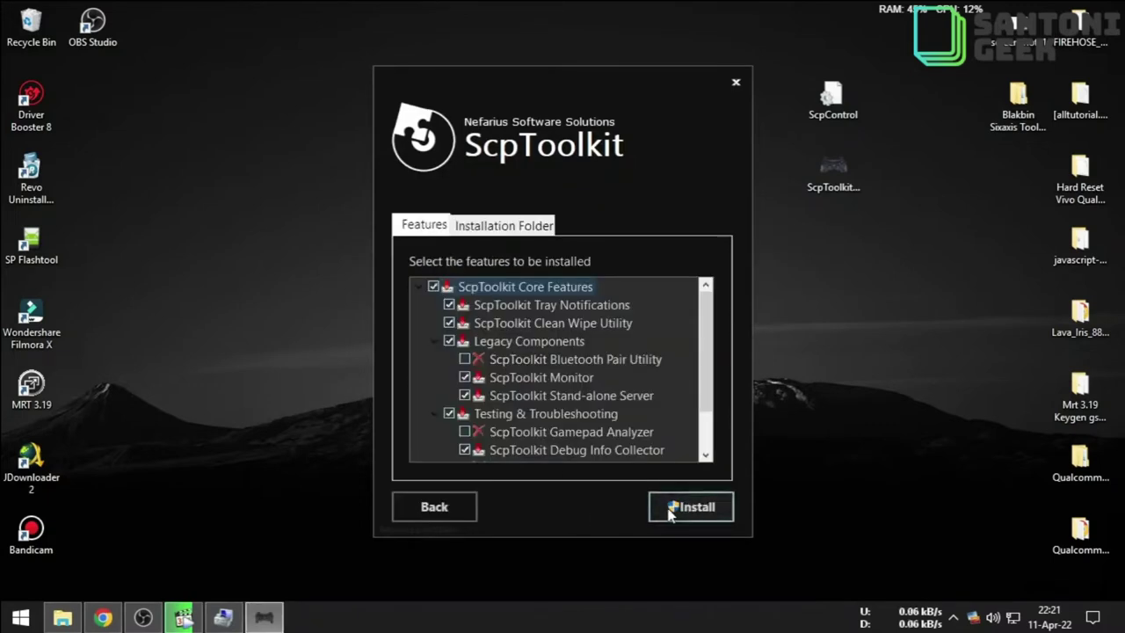
click(670, 510)
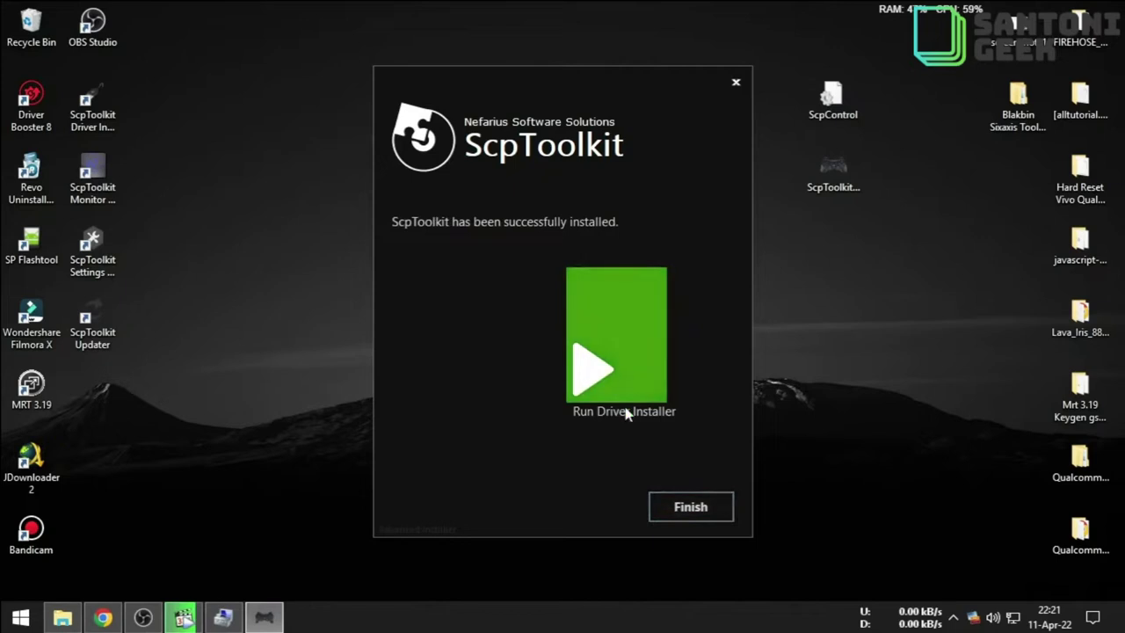
click(614, 345)
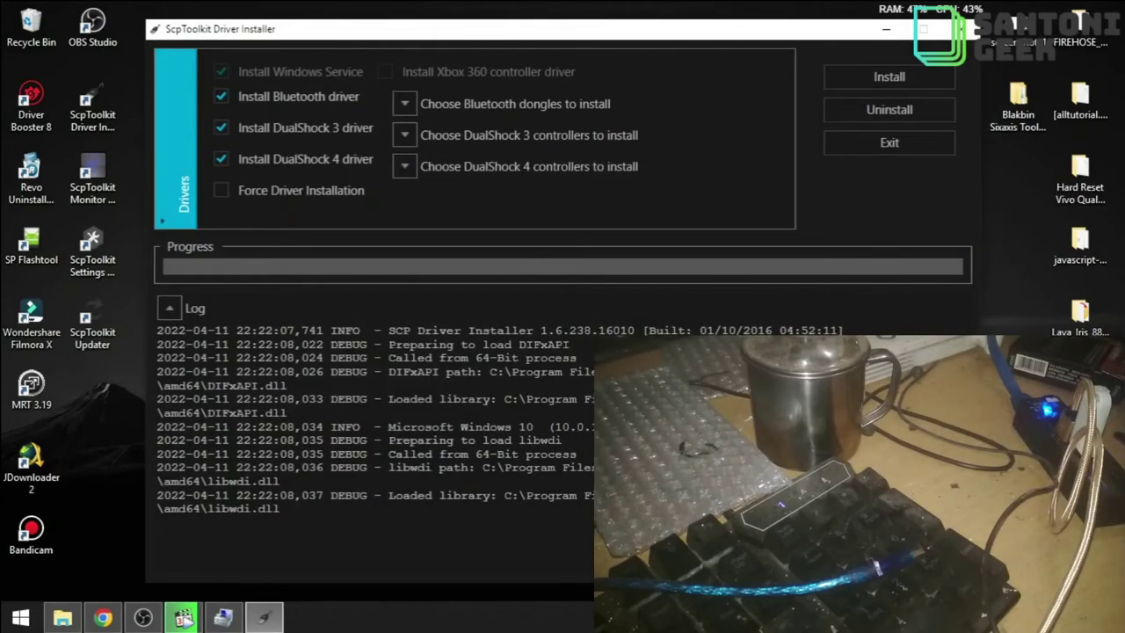
click(284, 166)
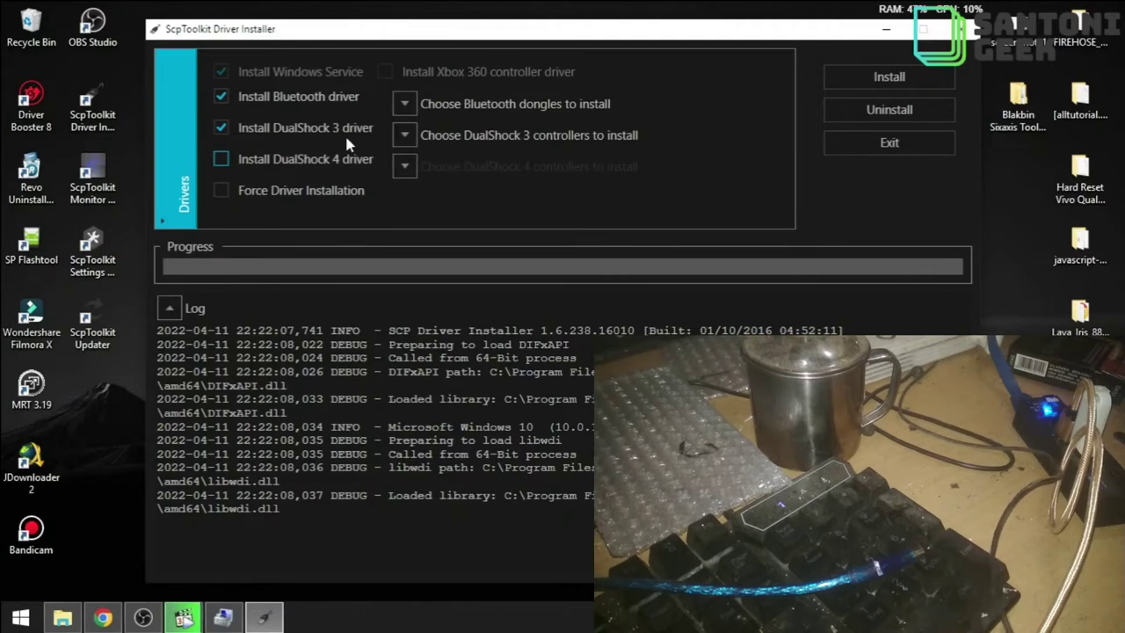
click(403, 135)
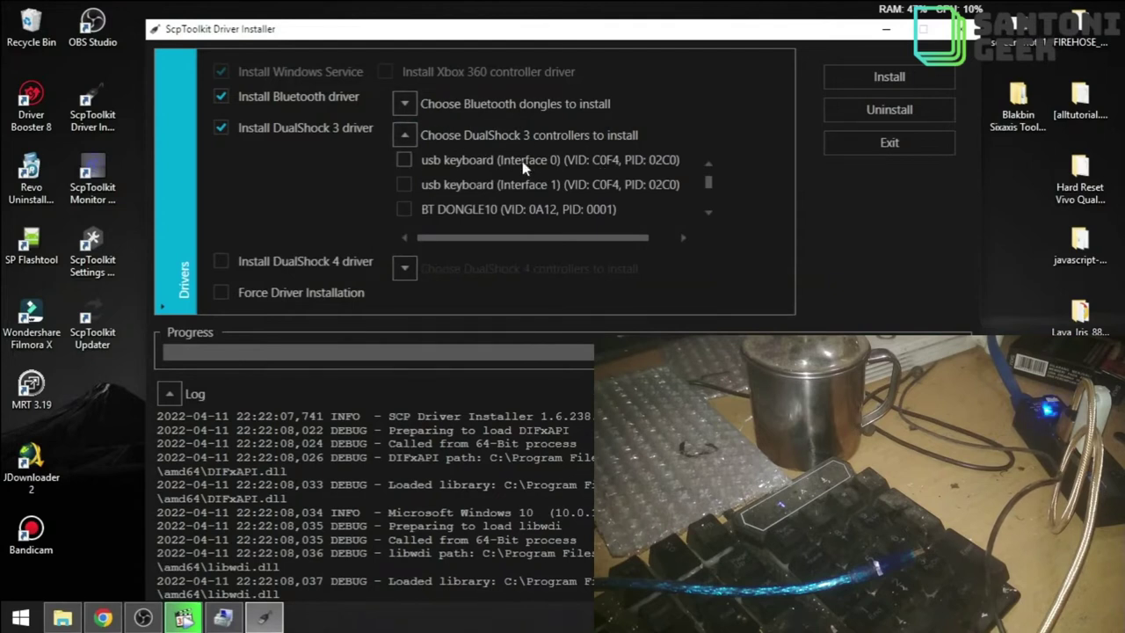
click(404, 136)
click(404, 104)
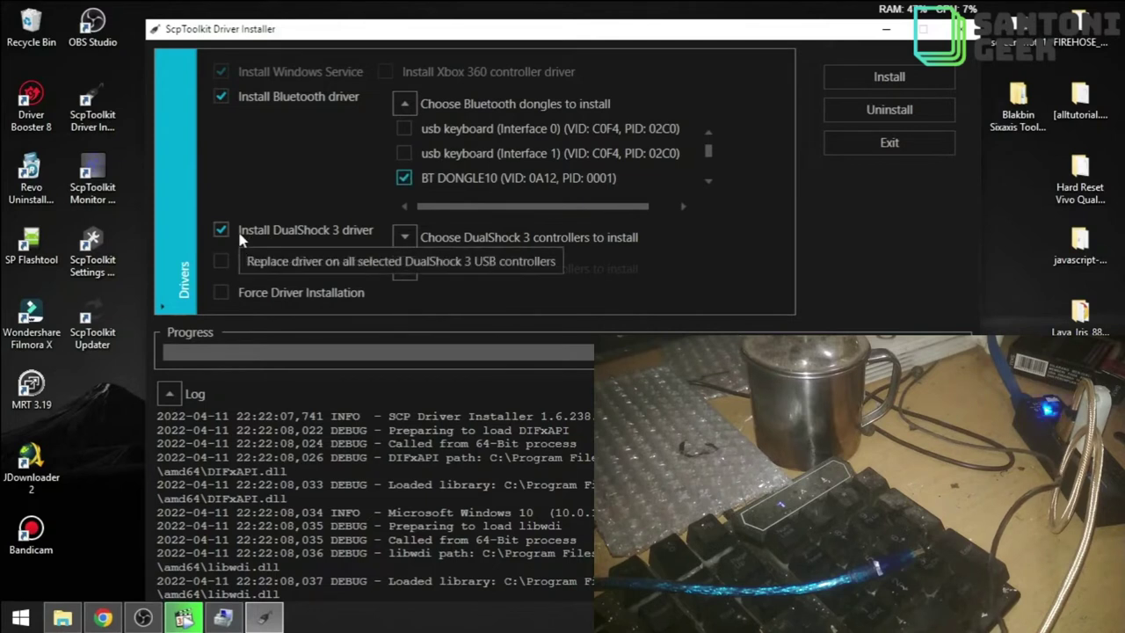
click(403, 236)
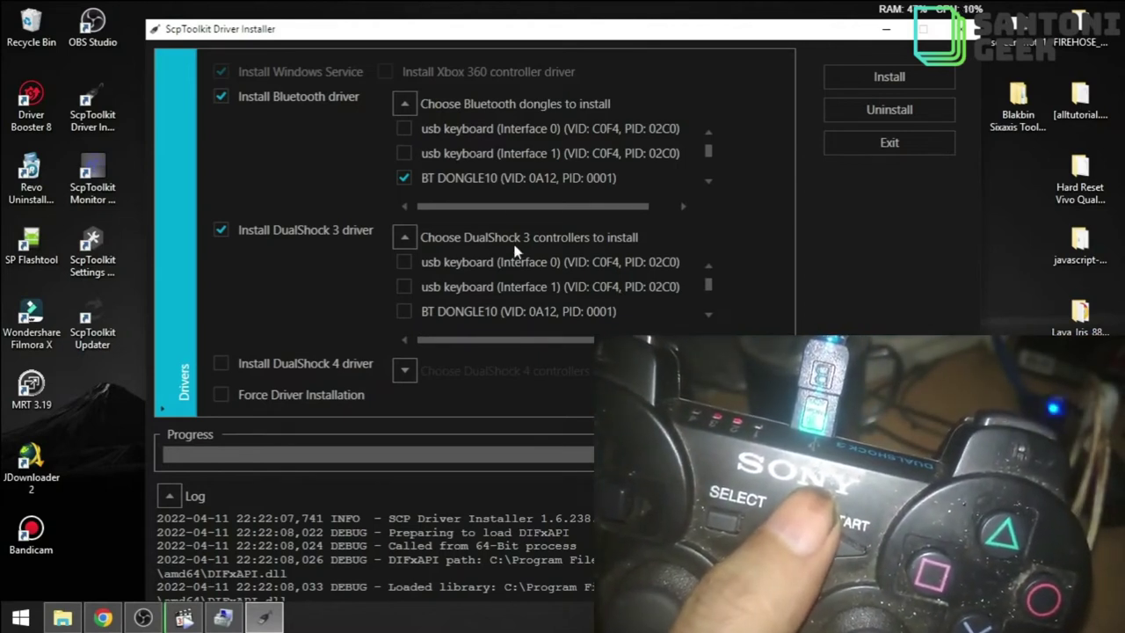
click(912, 149)
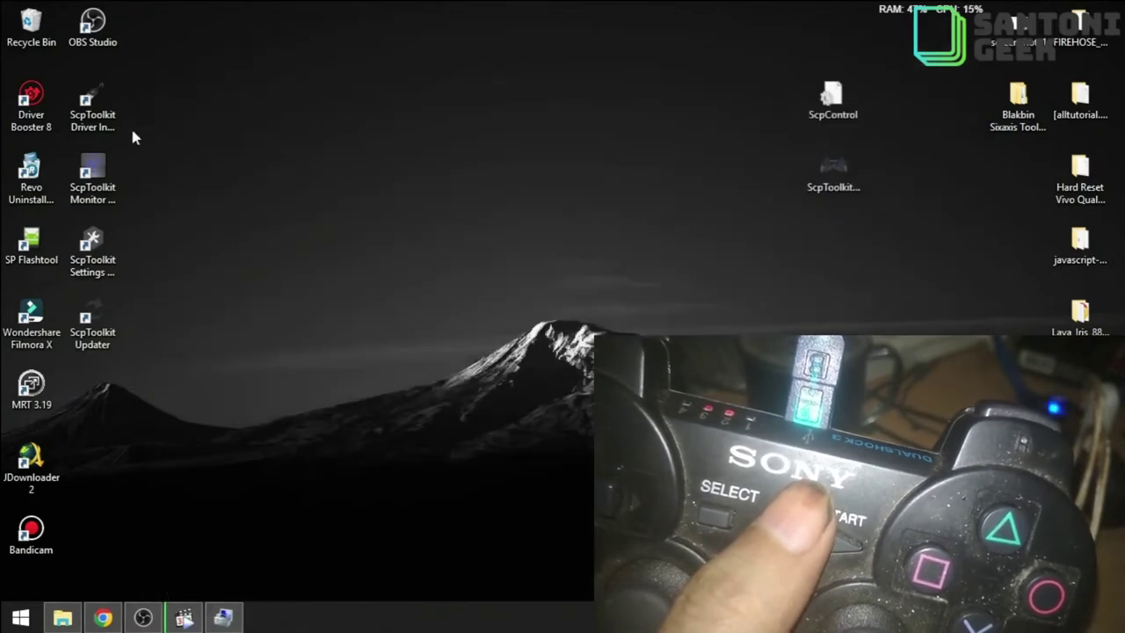
Reopen the ScpToolkit Driver Installer, exclude the DualShock 4 driver and choose BT DONGLE10 as the Bluetooth dongle.
click(102, 107)
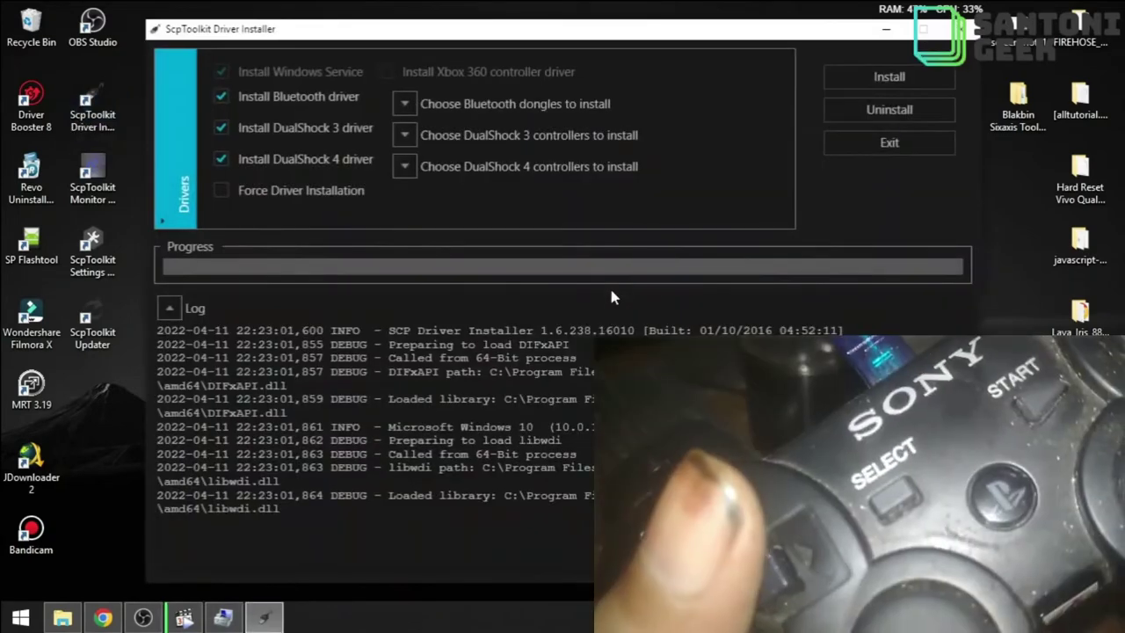
click(333, 164)
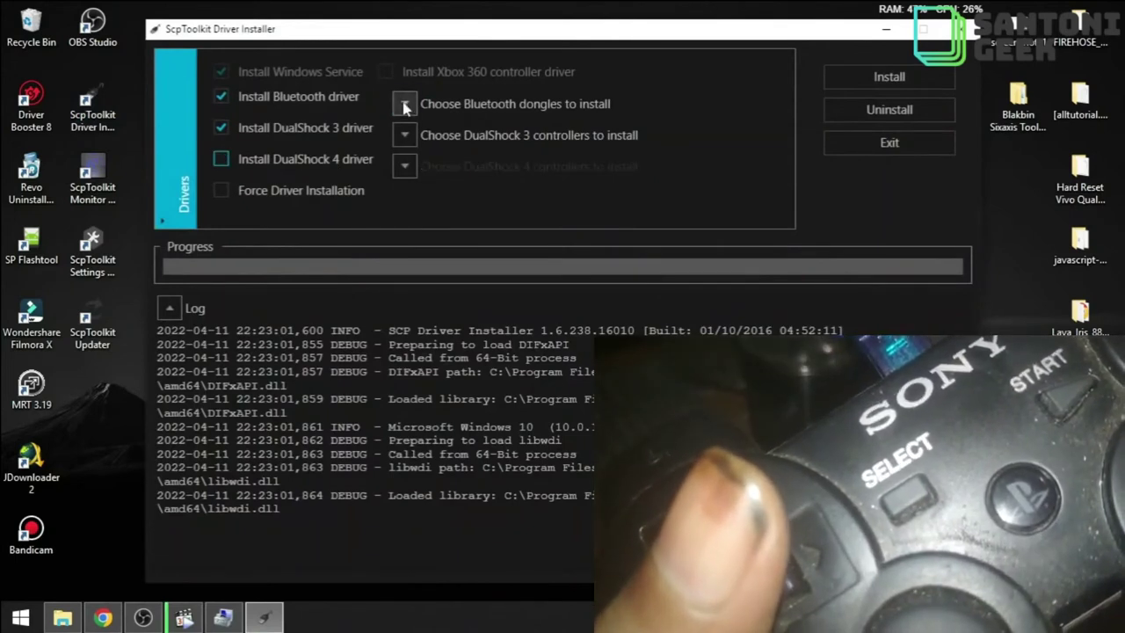
click(405, 106)
scroll(546, 176, down, 3)
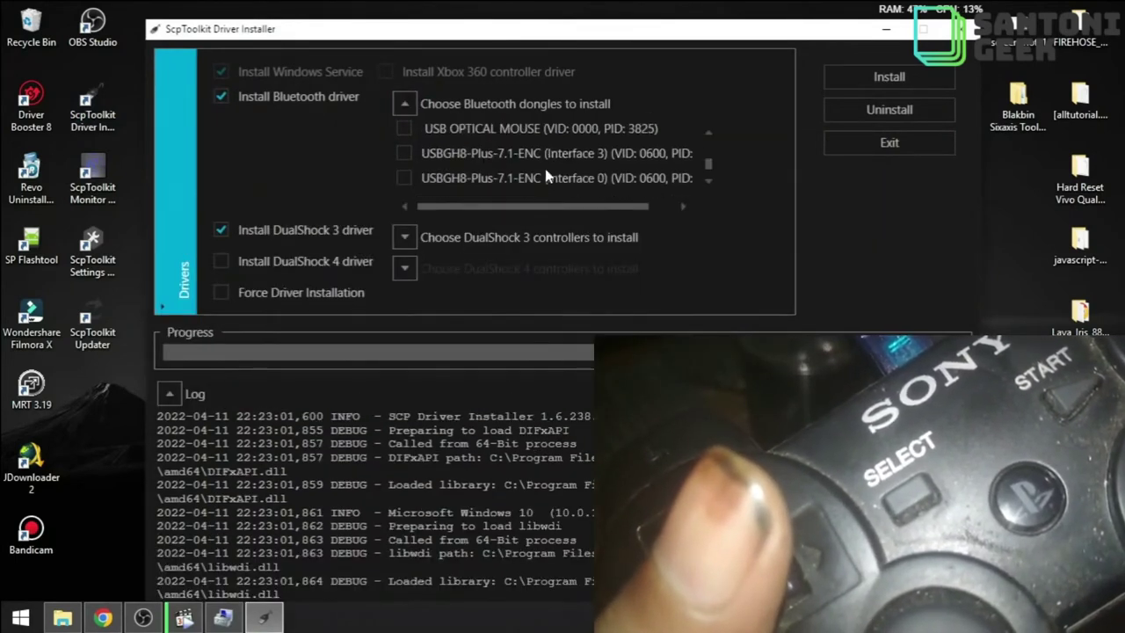
scroll(544, 176, up, 3)
click(403, 177)
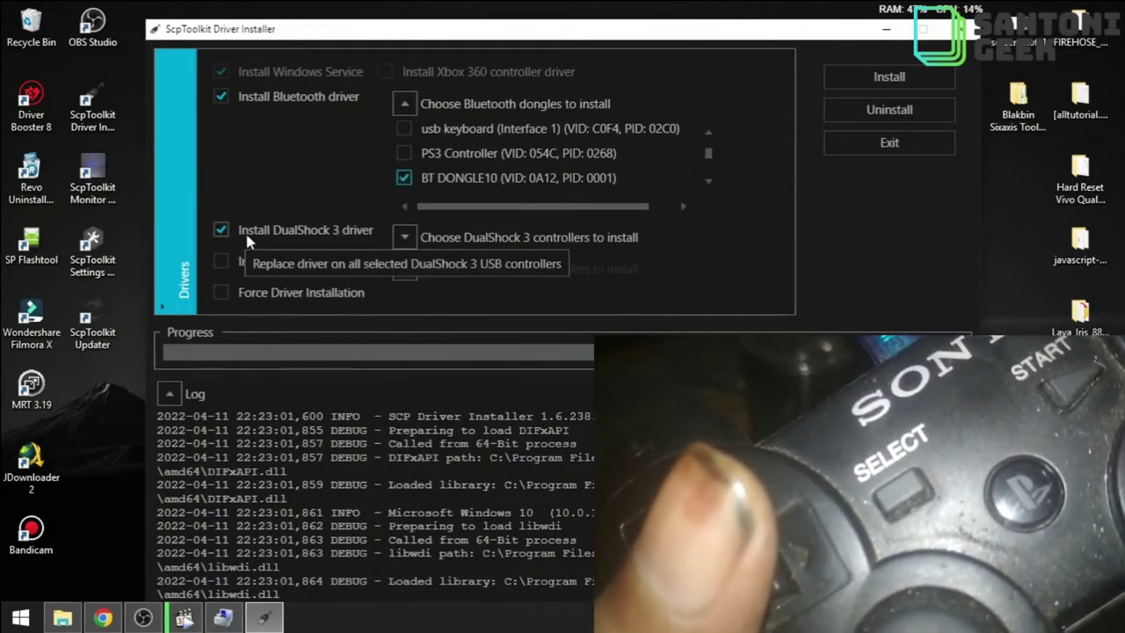
Choose PS3 Controller as the DualShock 3 controller, install the selected drivers and exit the driver installer.
click(404, 237)
scroll(492, 261, down, 1)
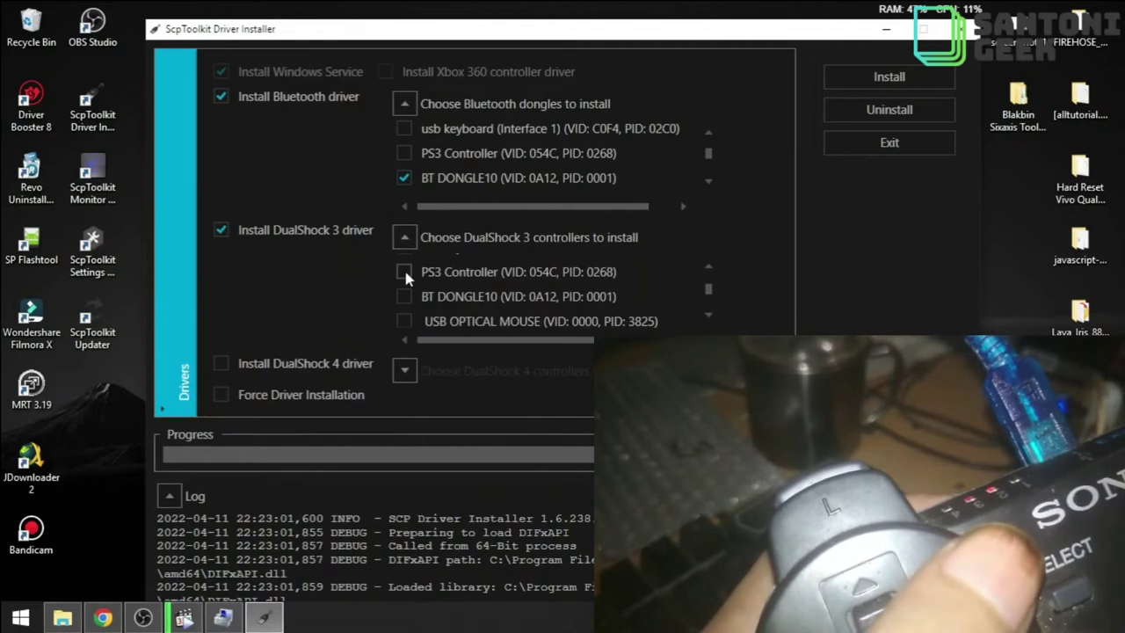
click(404, 273)
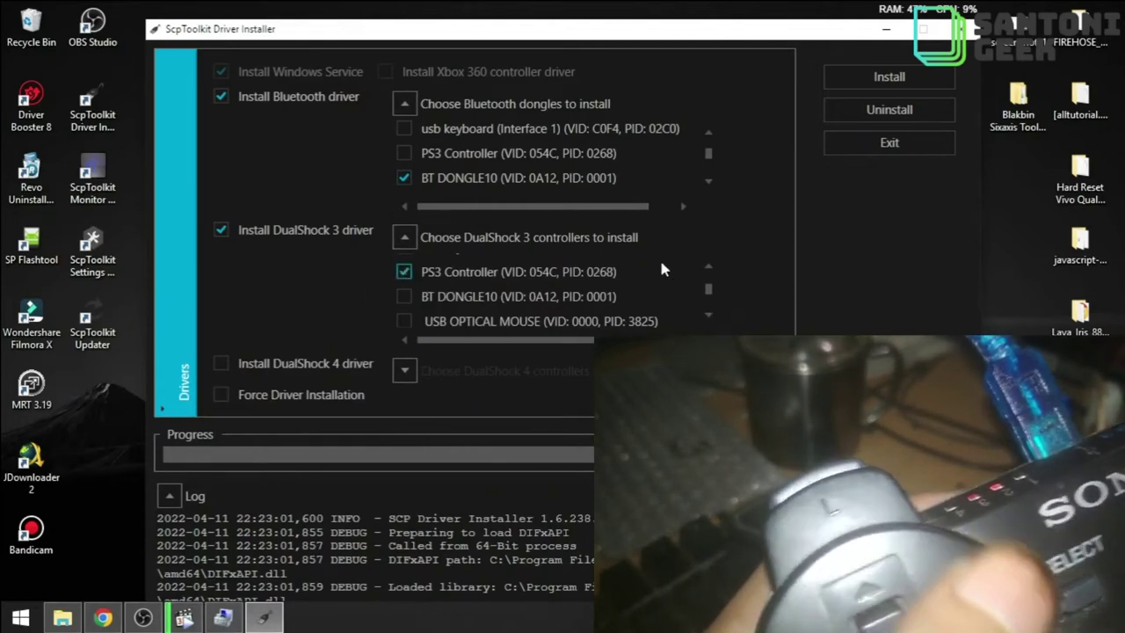
click(890, 81)
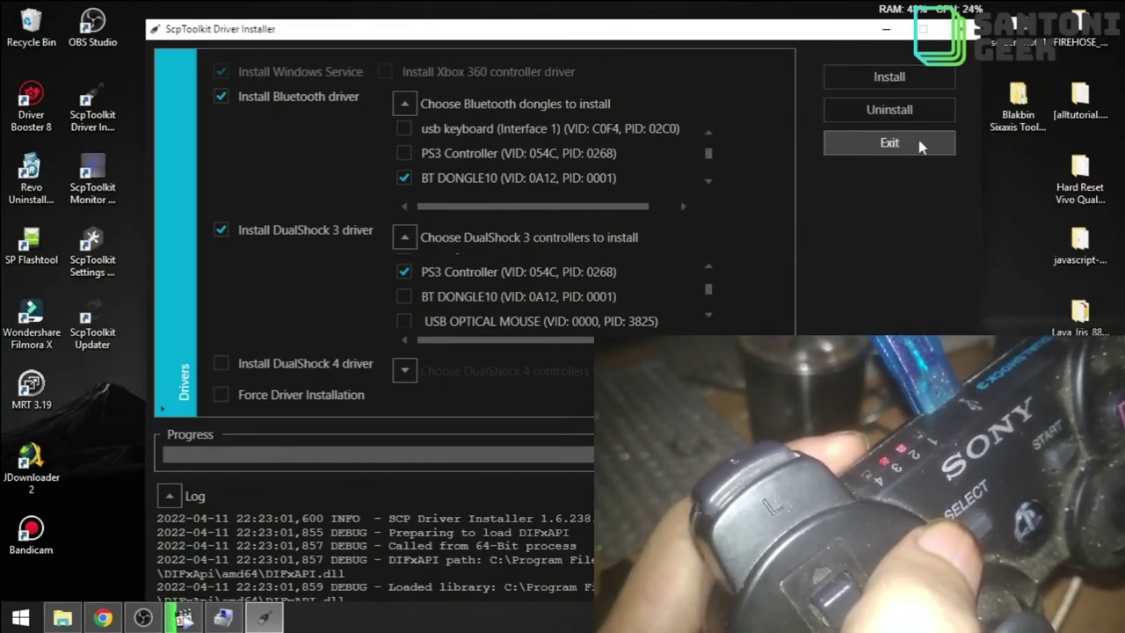
click(860, 147)
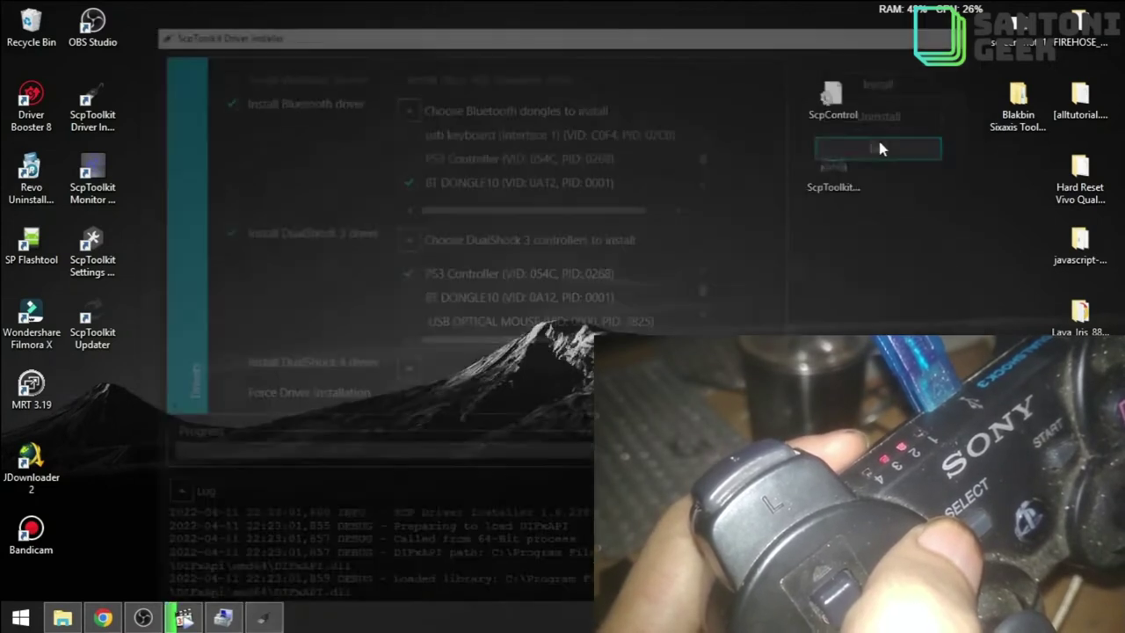
Open the ScpToolkit installation folder and try to start ScpServer from it.
right_click(102, 123)
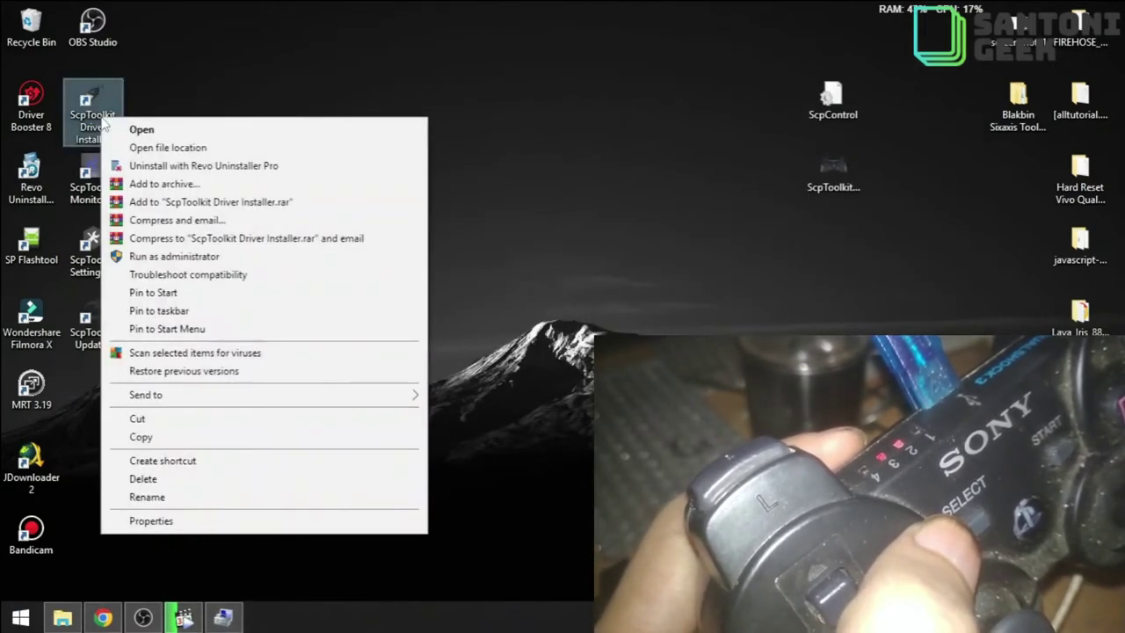
click(173, 144)
scroll(303, 290, down, 3)
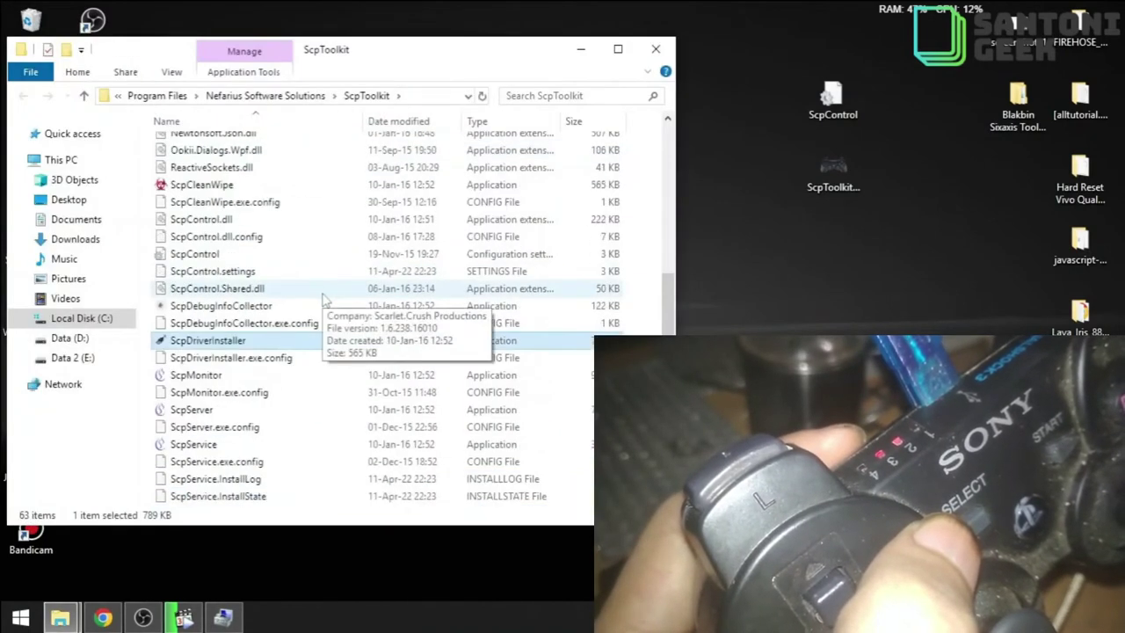
double_click(216, 413)
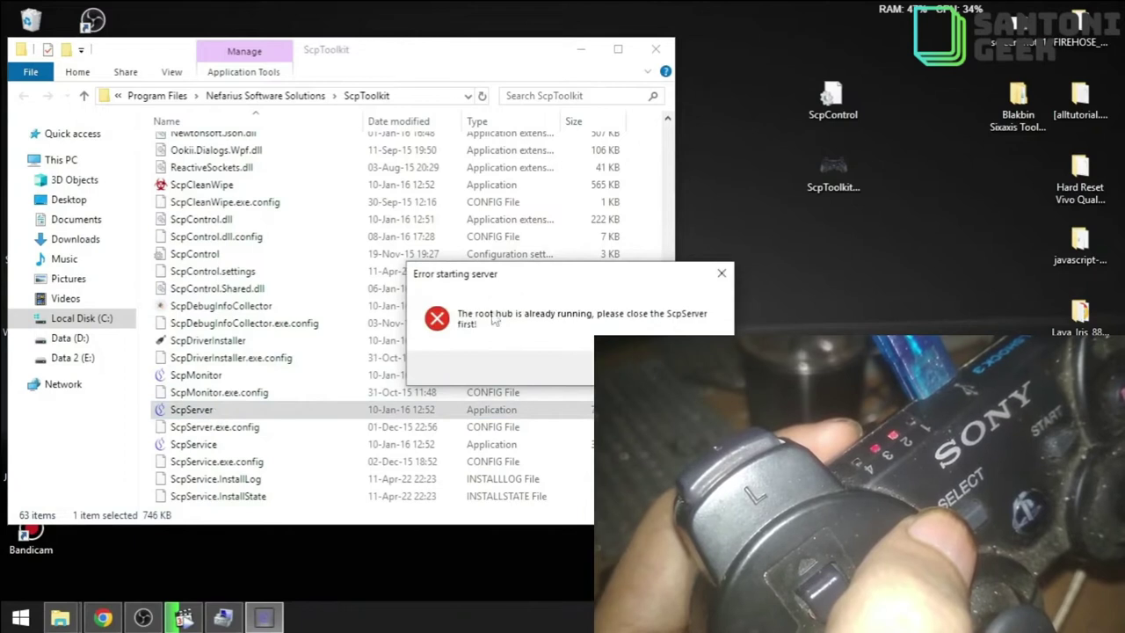
Open Task Manager and end the ScpService background process.
right_click(376, 620)
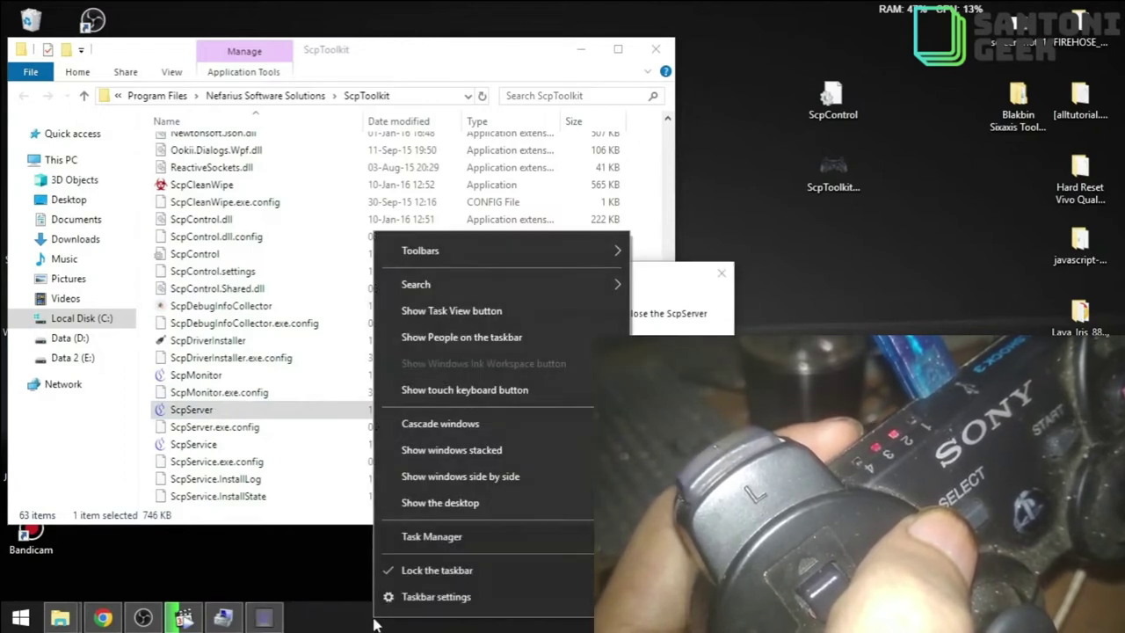
click(440, 536)
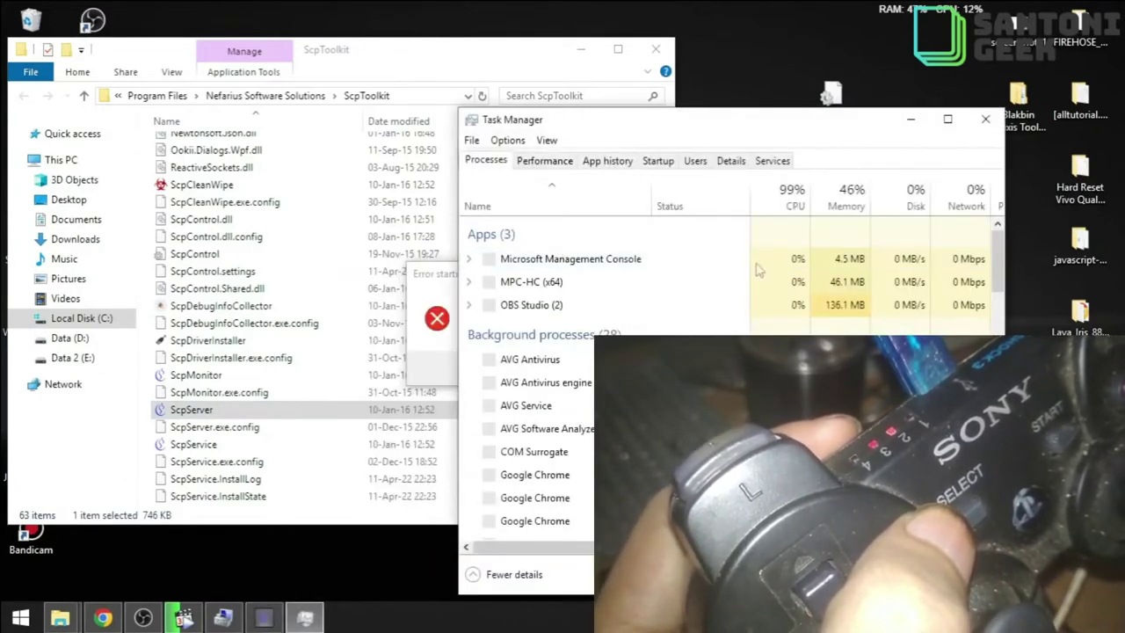
scroll(1008, 303, down, 5)
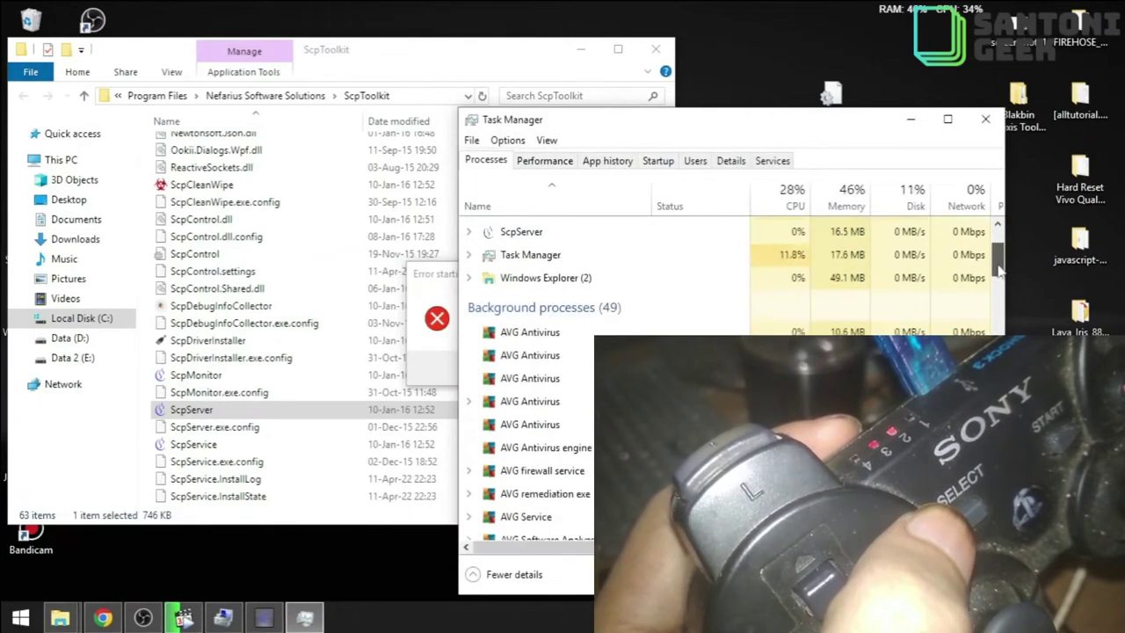
scroll(1008, 303, down, 5)
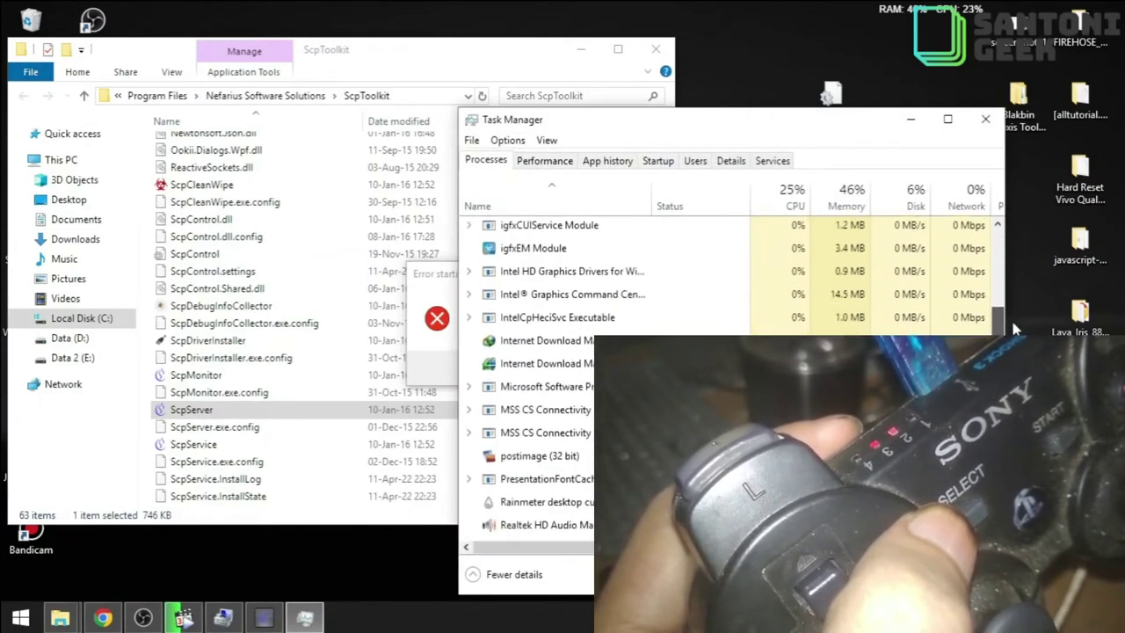
scroll(1015, 331, down, 3)
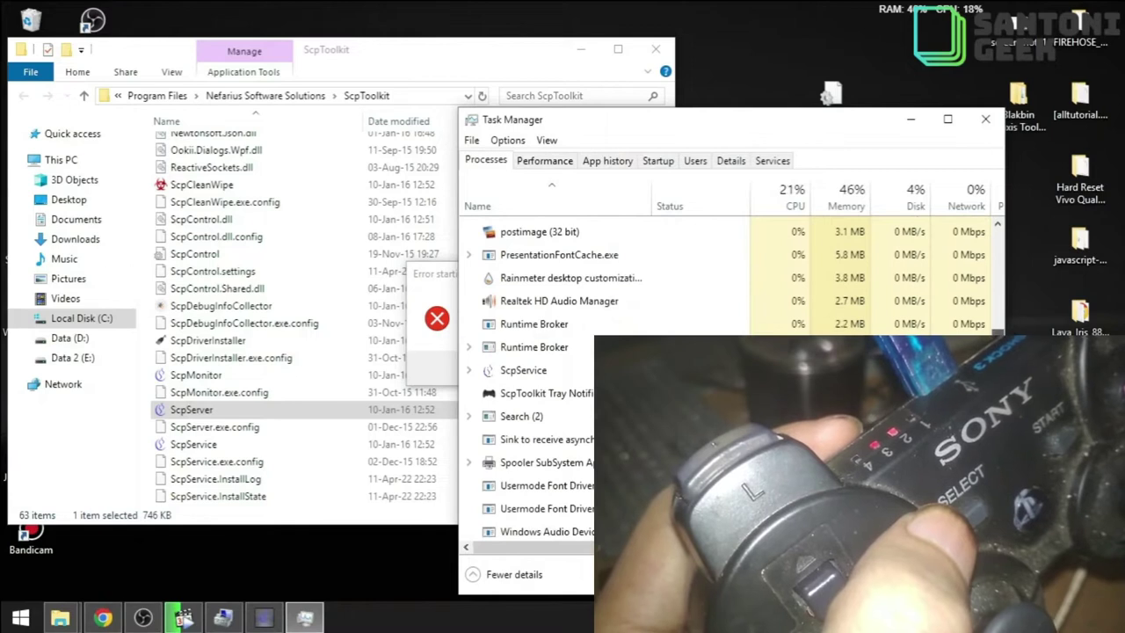
right_click(533, 370)
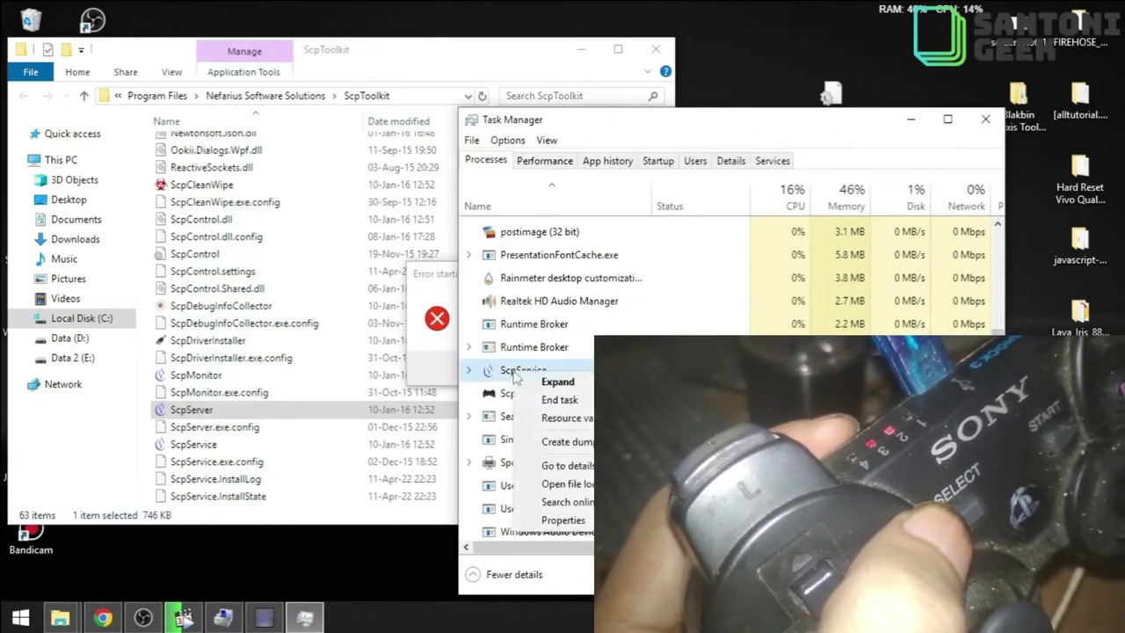
click(560, 401)
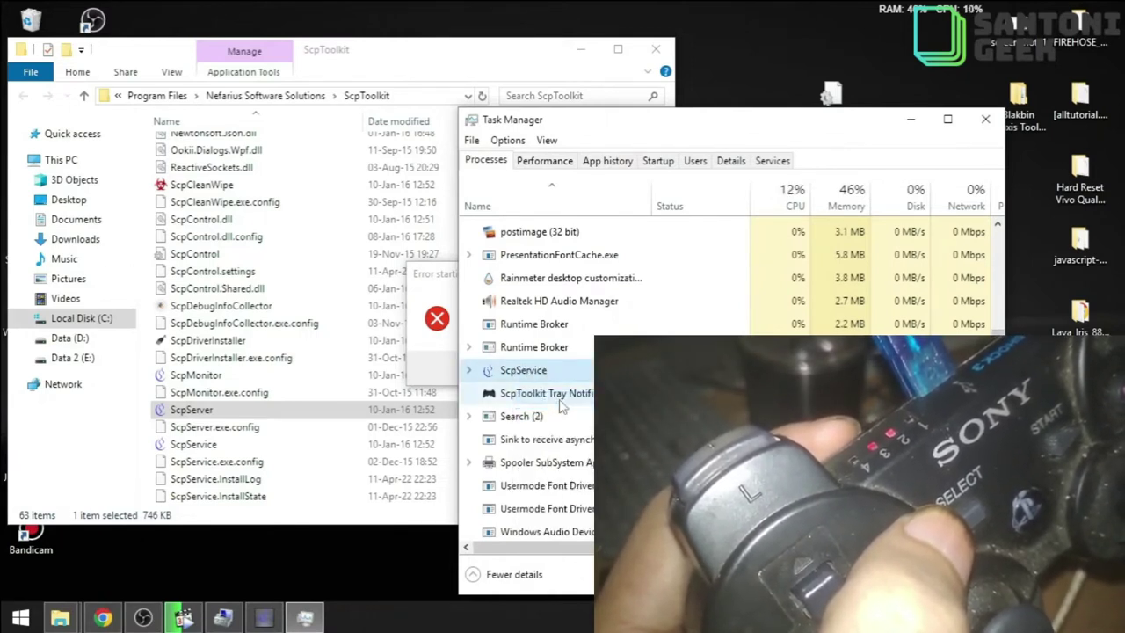
End the ScpToolkit Tray Notifications and ScpServer tasks in Task Manager.
right_click(559, 373)
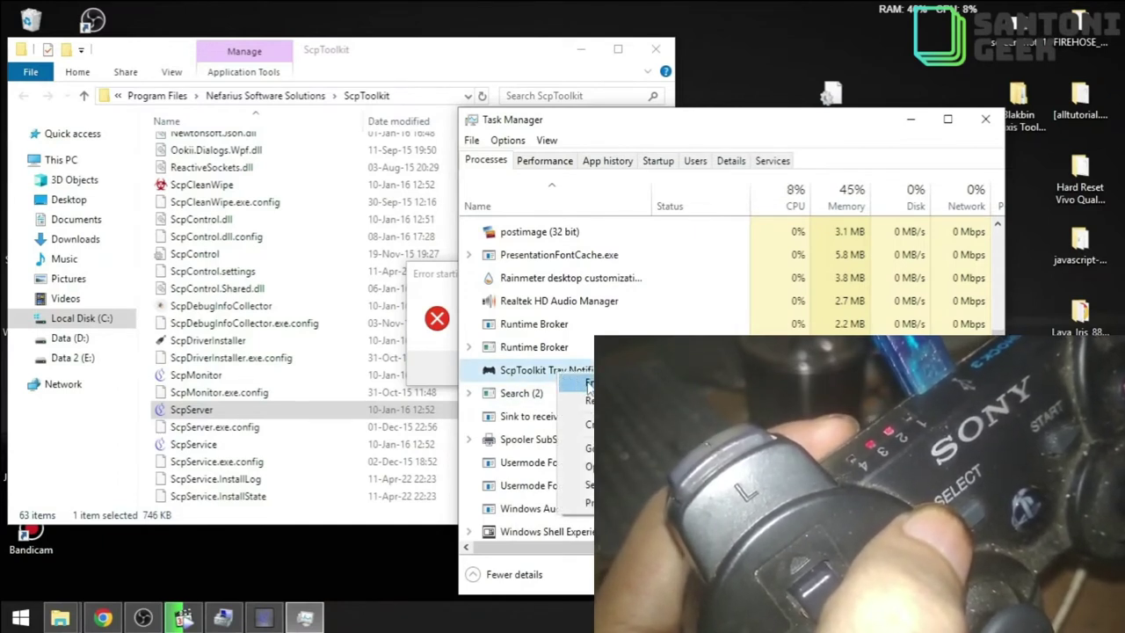
click(588, 384)
scroll(527, 378, up, 15)
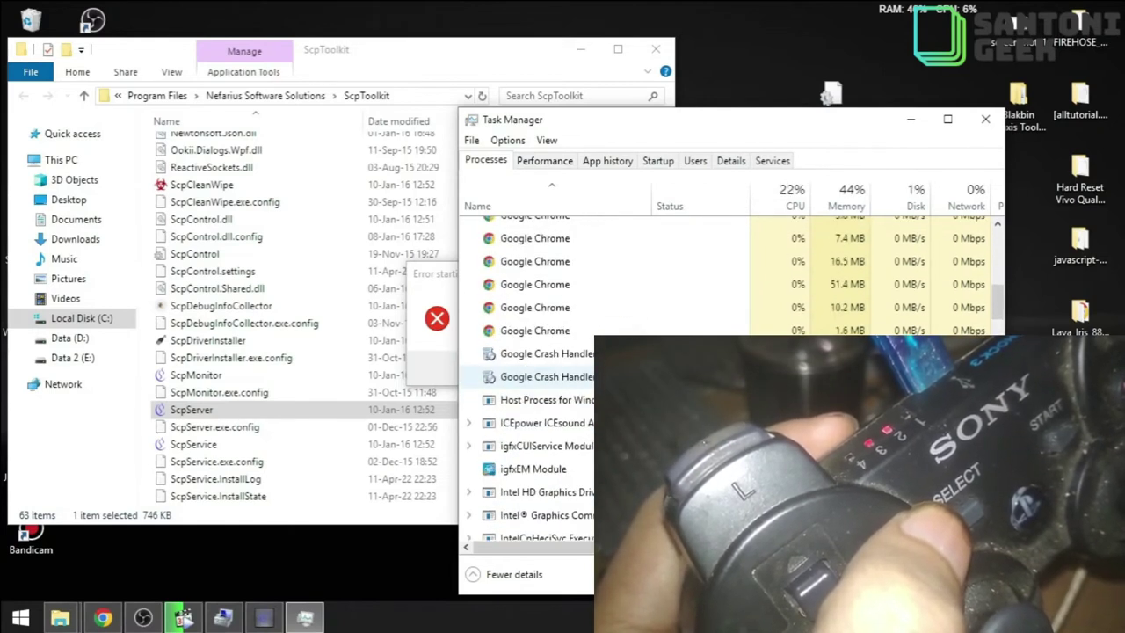
scroll(527, 383, up, 1)
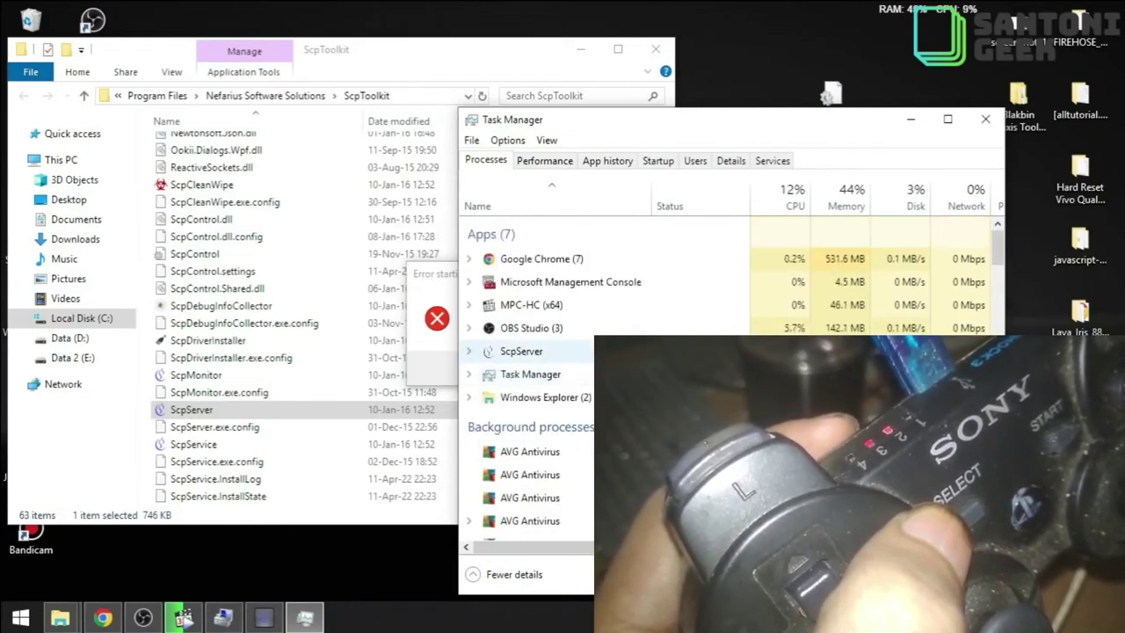
right_click(521, 356)
click(528, 383)
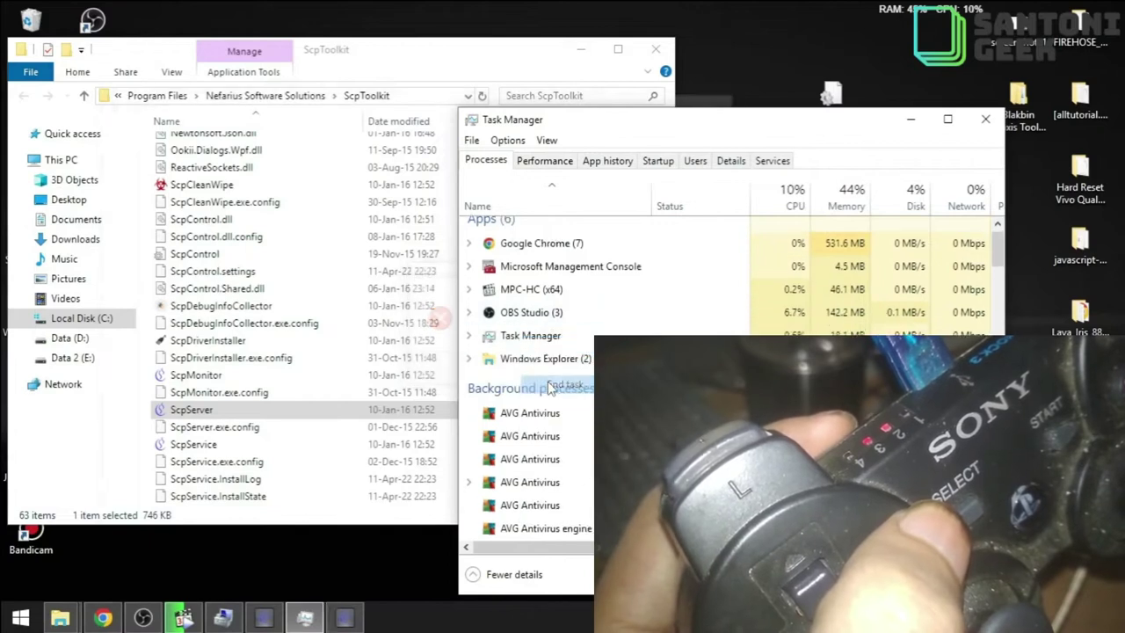
Launch ScpServer from the ScpToolkit folder, stop the server, and start it again with the controller plugged in via USB.
click(181, 413)
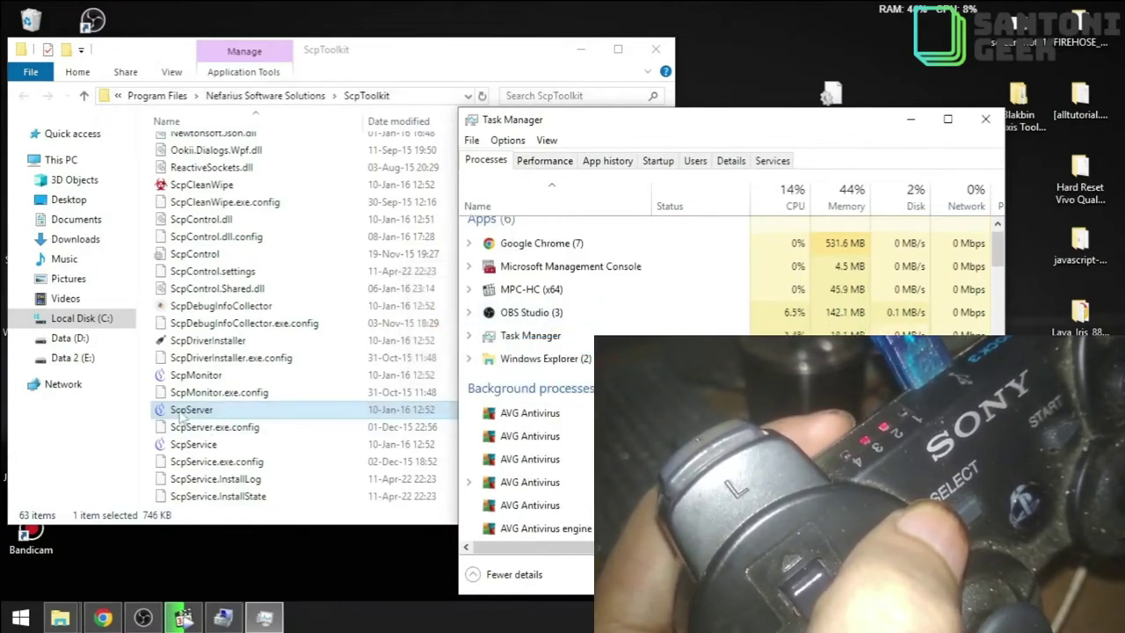
double_click(181, 413)
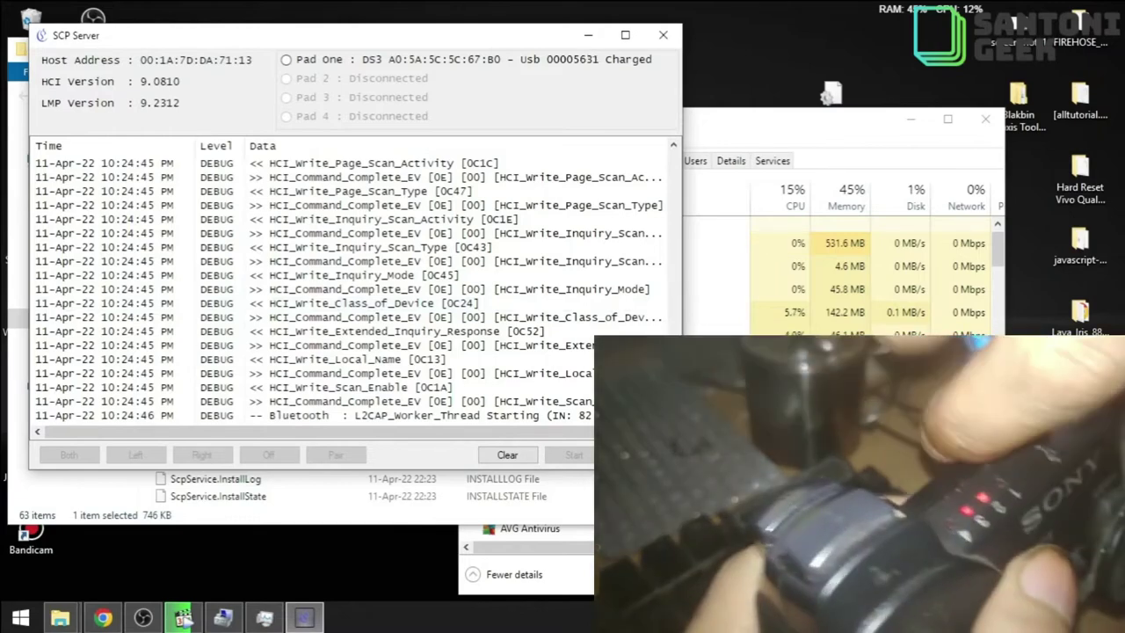
click(620, 454)
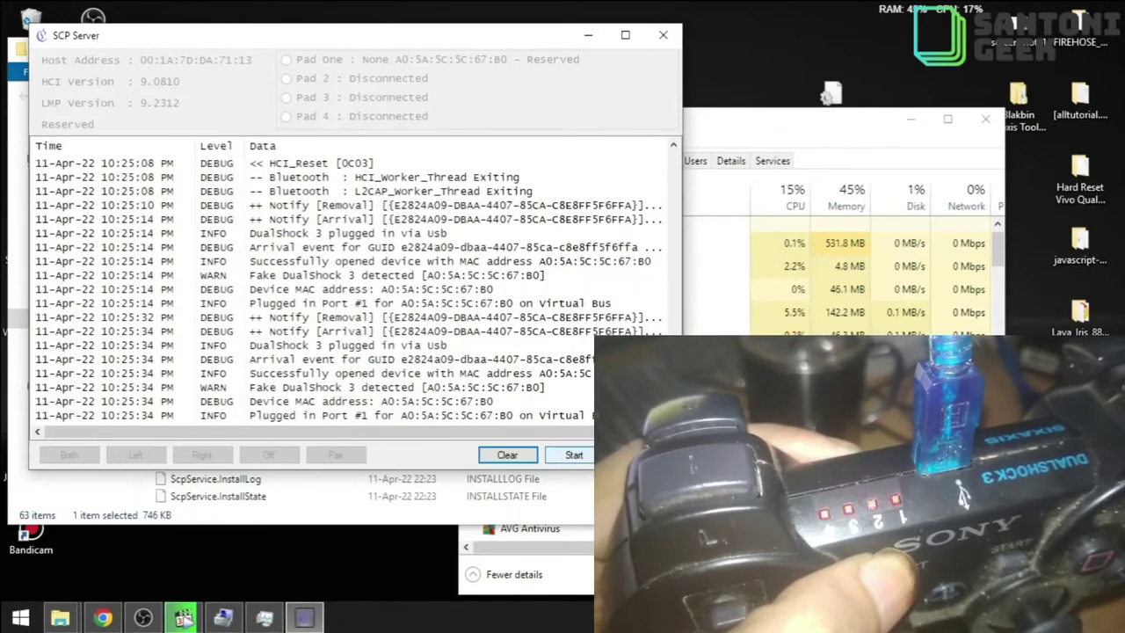
click(574, 454)
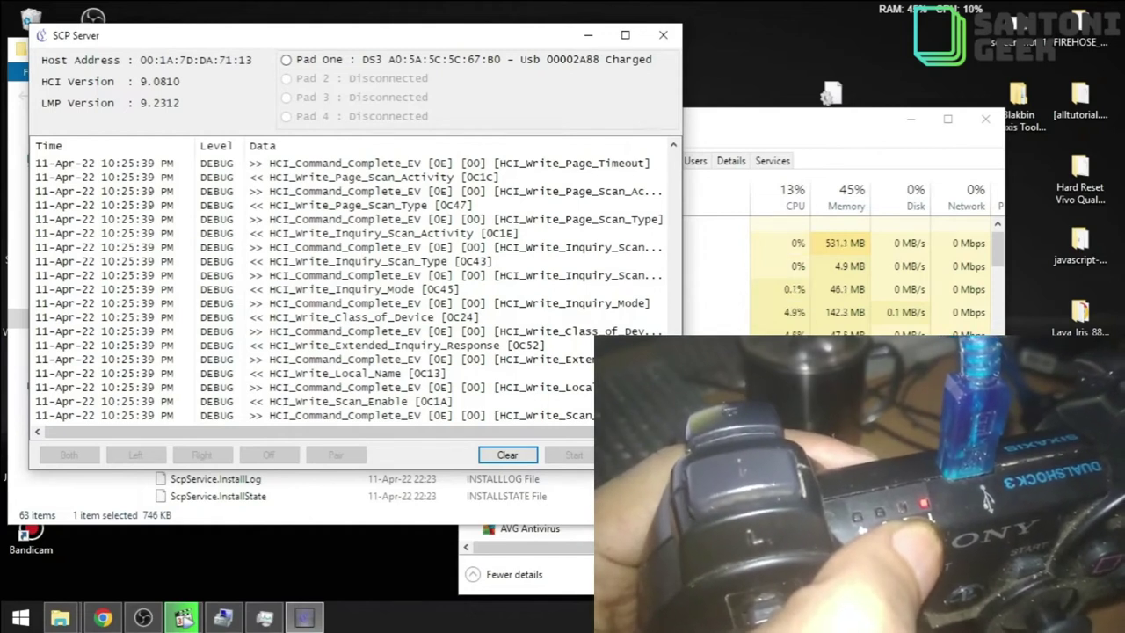
Open the Hardware and Sound category in the Windows Control Panel.
click(21, 617)
click(272, 466)
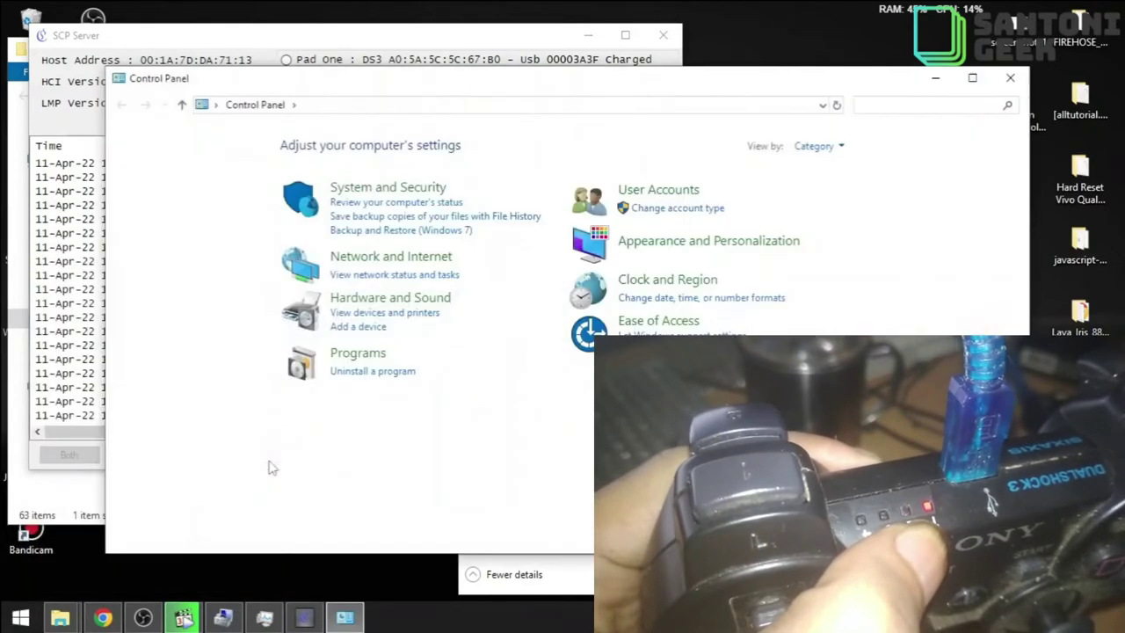
click(389, 304)
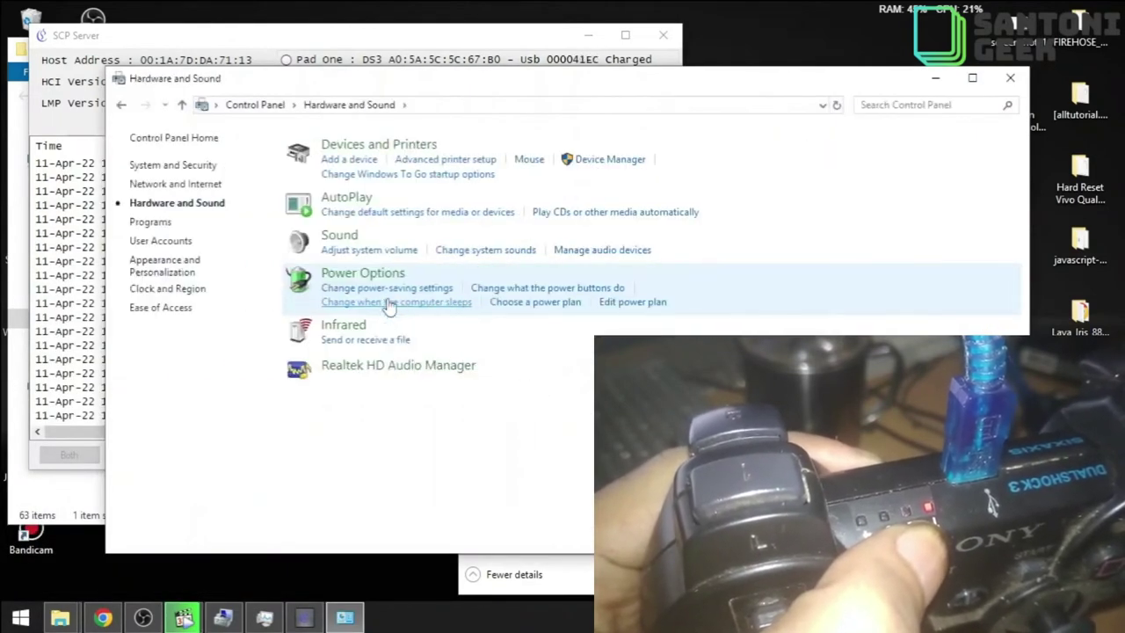